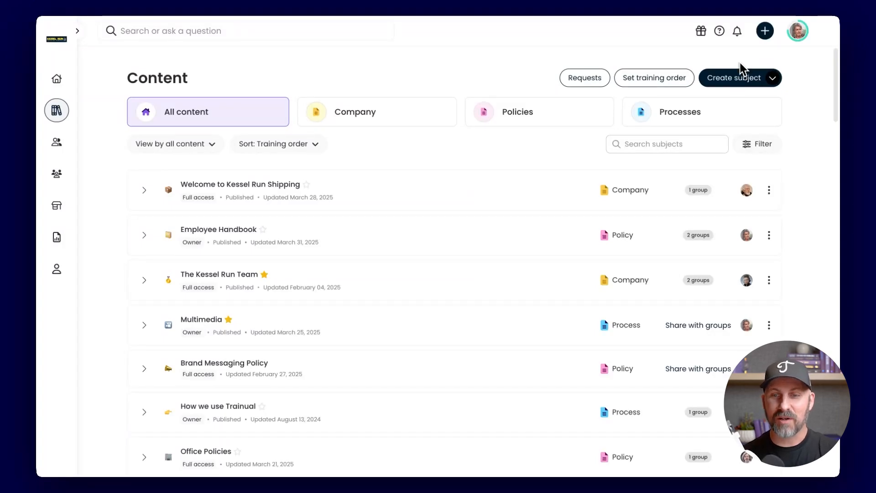
Create a Processes subject named "Social Media Marketing", keeping yourself as owner and setting the content review reminders to yearly
{"action": "left_click", "coordinate": [738, 81]}
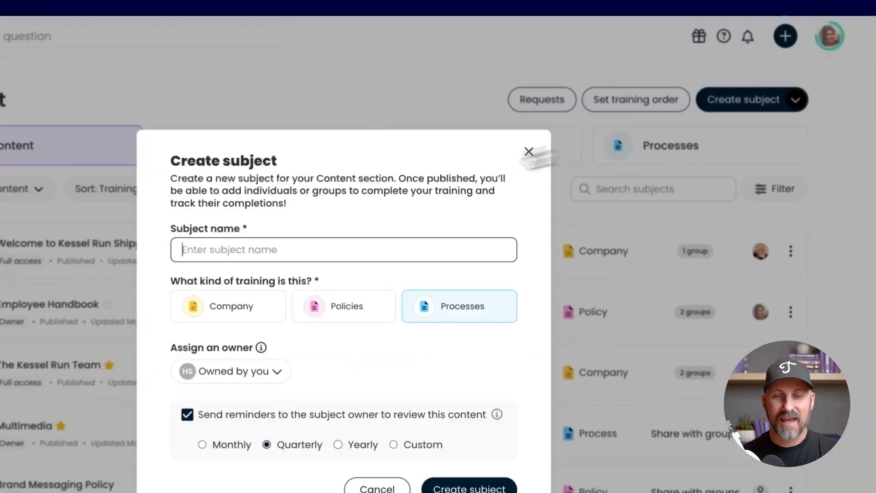
{"action": "type", "text": "Social Media Marketing"}
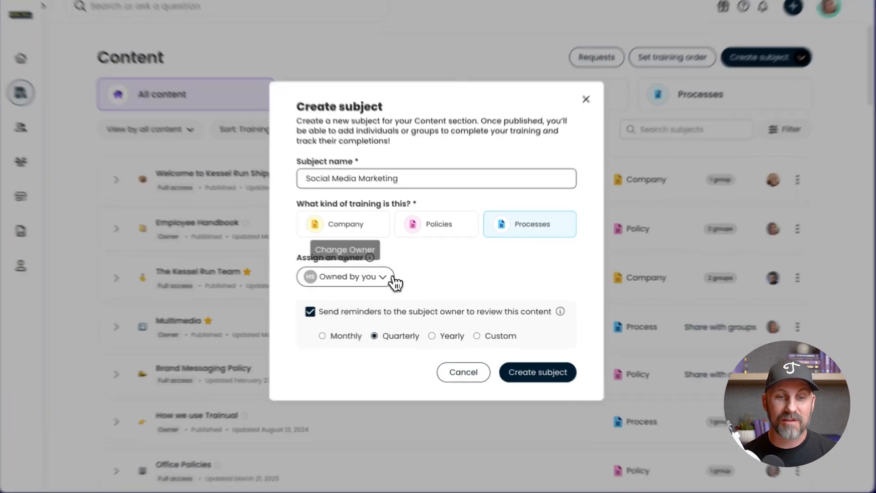
{"action": "left_click", "coordinate": [388, 280]}
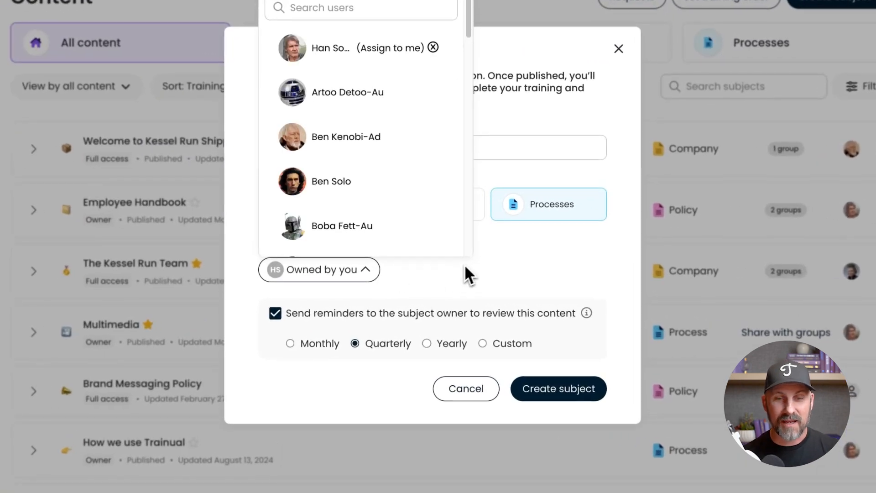
{"action": "left_click", "coordinate": [519, 273]}
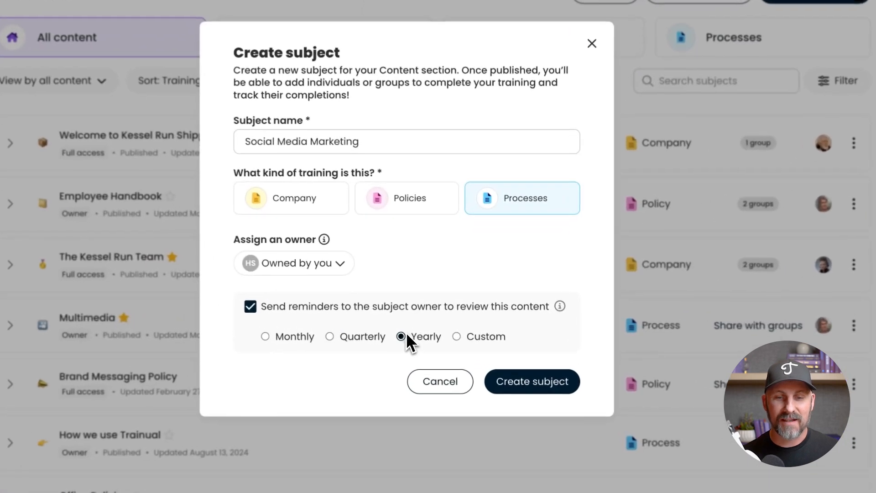
{"action": "left_click", "coordinate": [434, 333]}
{"action": "left_click", "coordinate": [533, 386]}
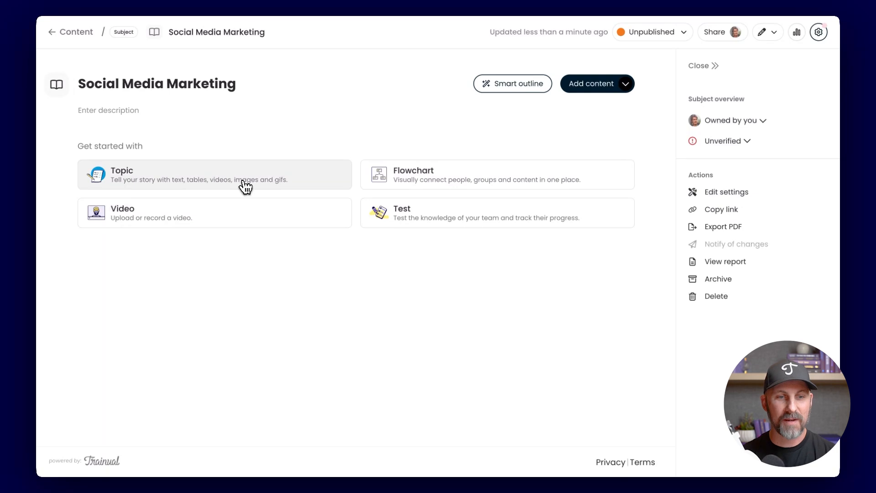
Add three topics to the Social Media Marketing subject: "Overview", "Platforms" and "Content strategy"
{"action": "left_click", "coordinate": [228, 184]}
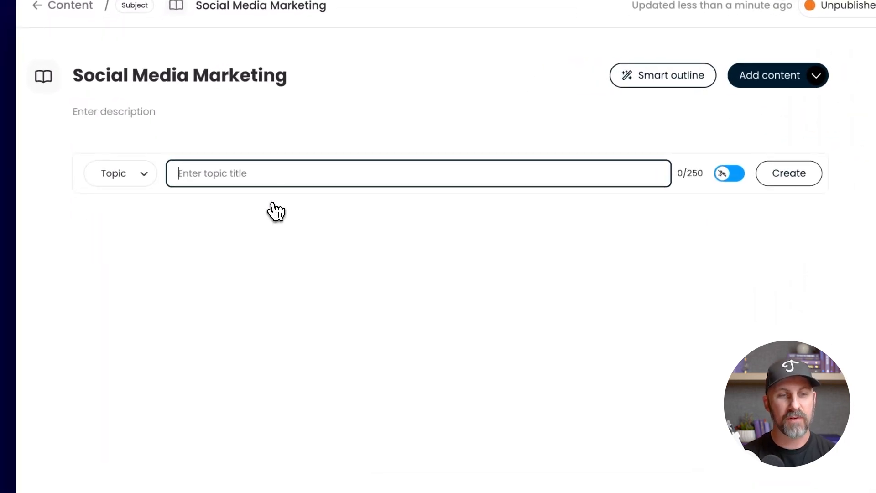
{"action": "type", "text": "Overview"}
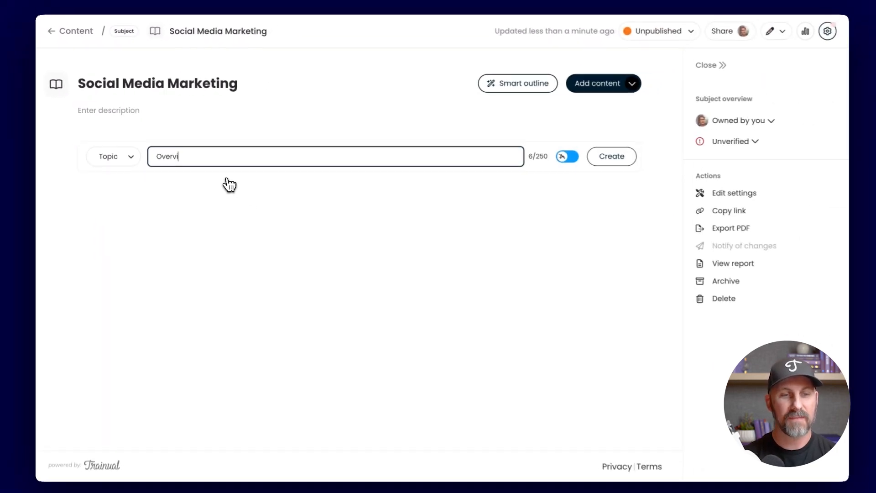
{"action": "key", "text": "Return"}
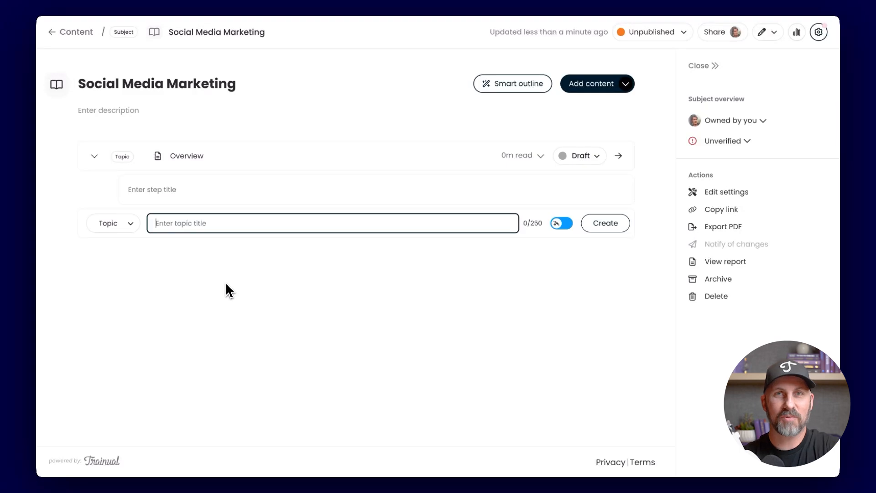
{"action": "type", "text": "Platforms"}
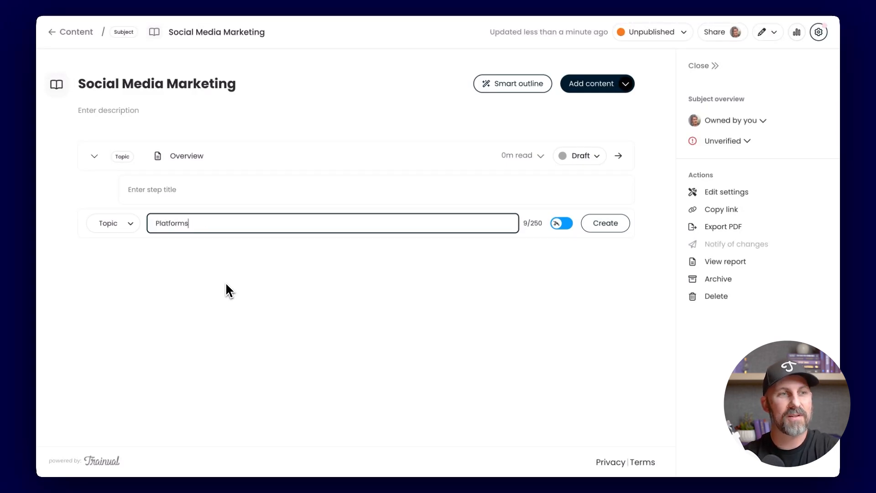
{"action": "key", "text": "Return"}
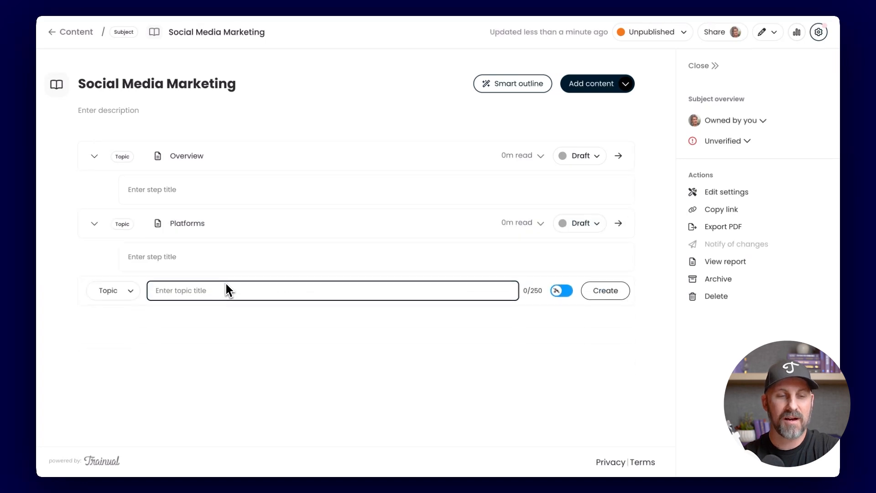
{"action": "type", "text": "Content "}
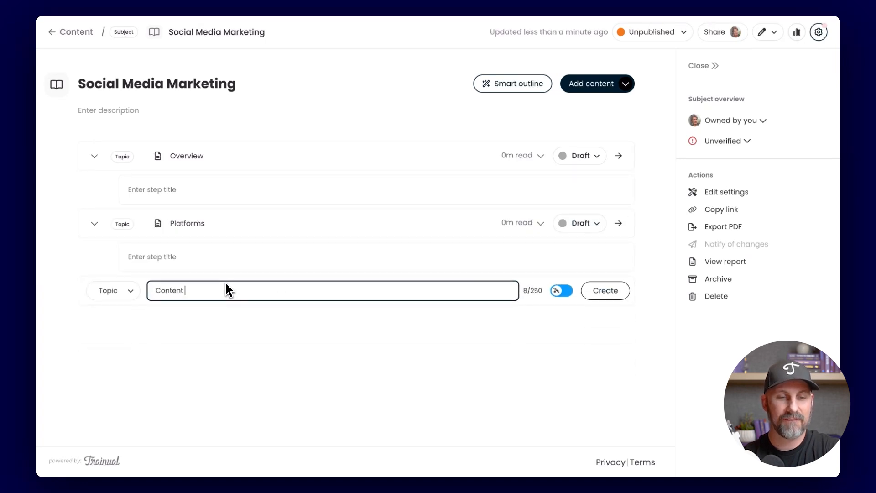
{"action": "type", "text": "strategy"}
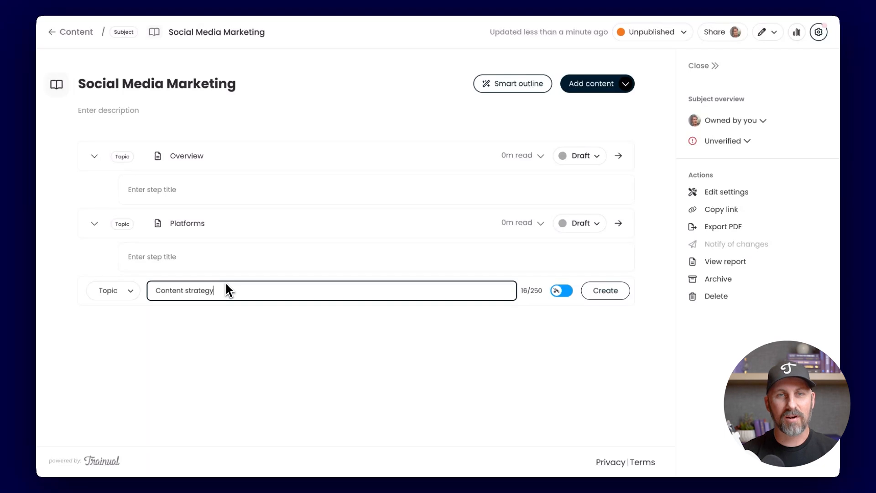
{"action": "key", "text": "Return"}
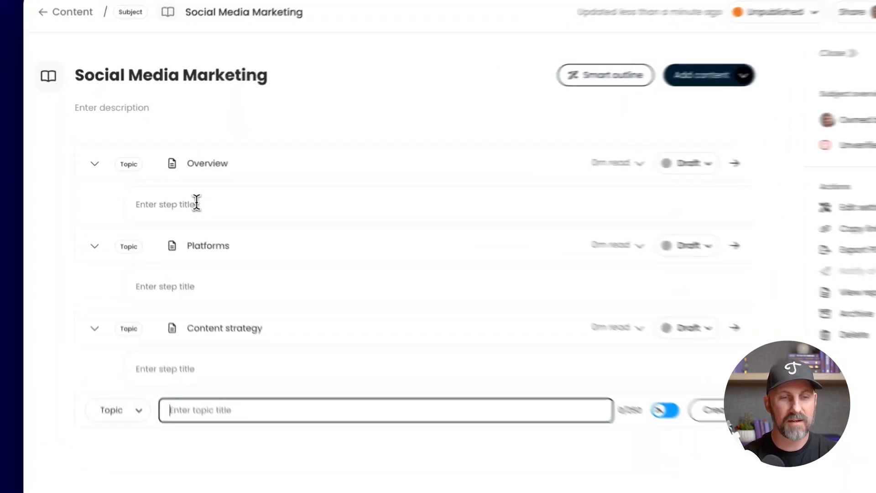
Add the steps "Welcome" and "What is social media?" under the Overview topic
{"action": "left_click", "coordinate": [197, 203]}
{"action": "type", "text": "Welcome"}
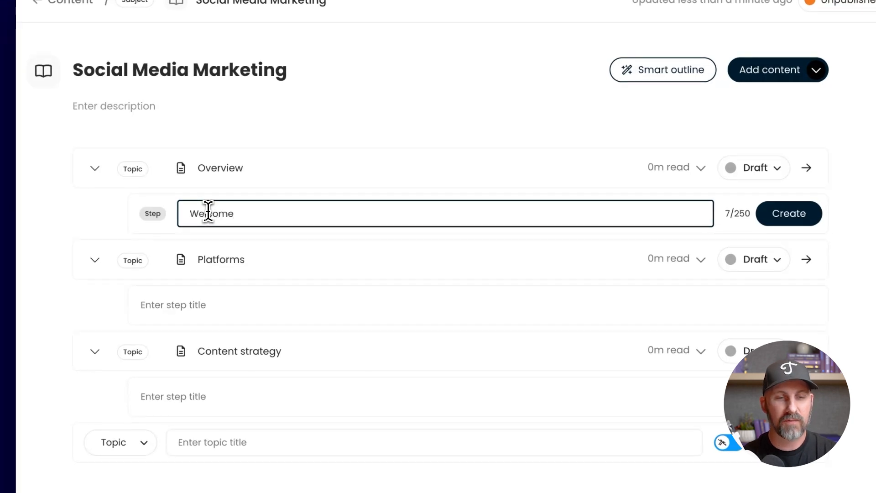
{"action": "key", "text": "Return"}
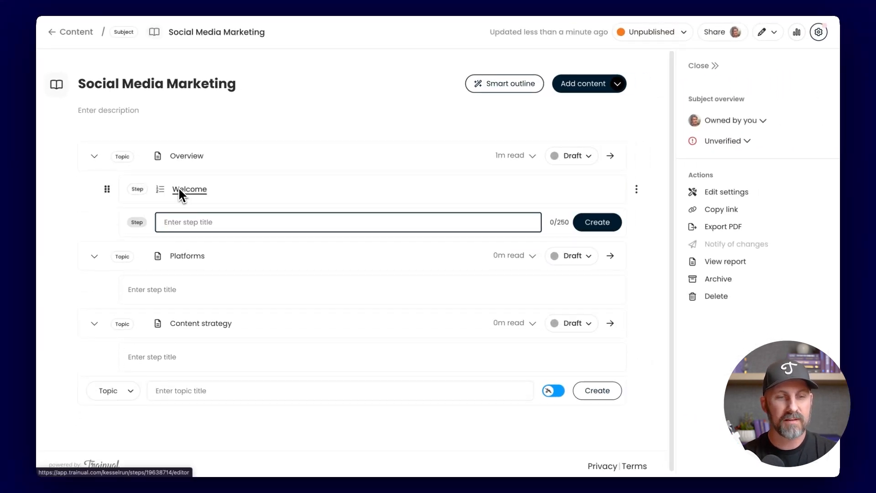
{"action": "type", "text": "What is"}
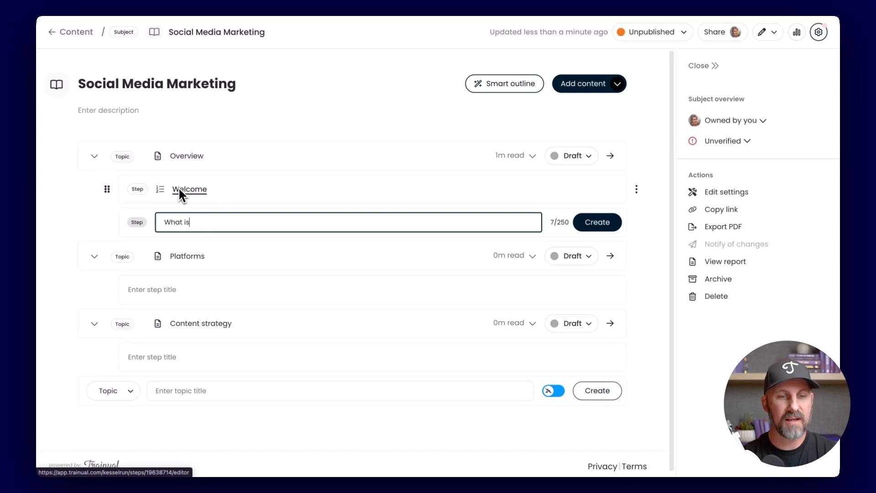
{"action": "type", "text": " social med"}
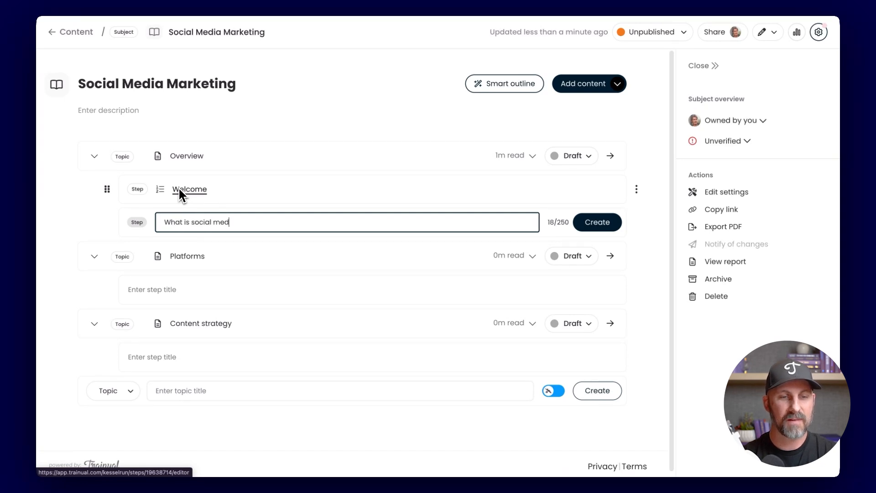
{"action": "type", "text": "ia?"}
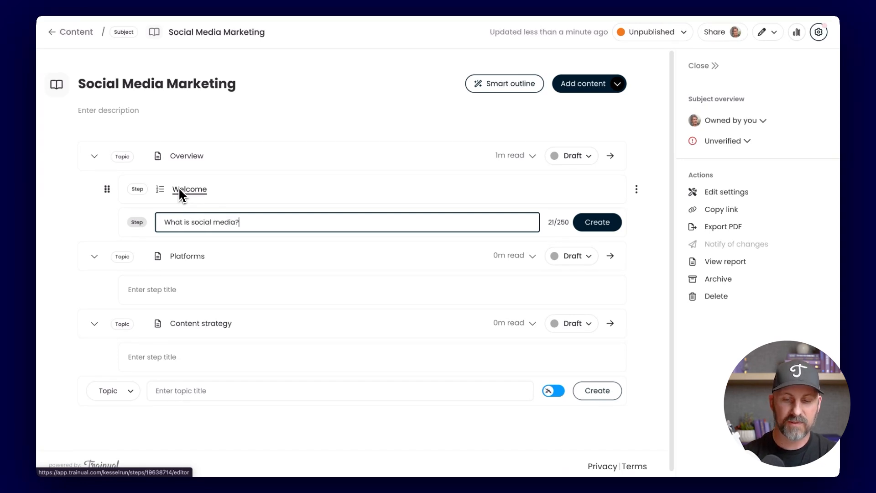
{"action": "key", "text": "Return"}
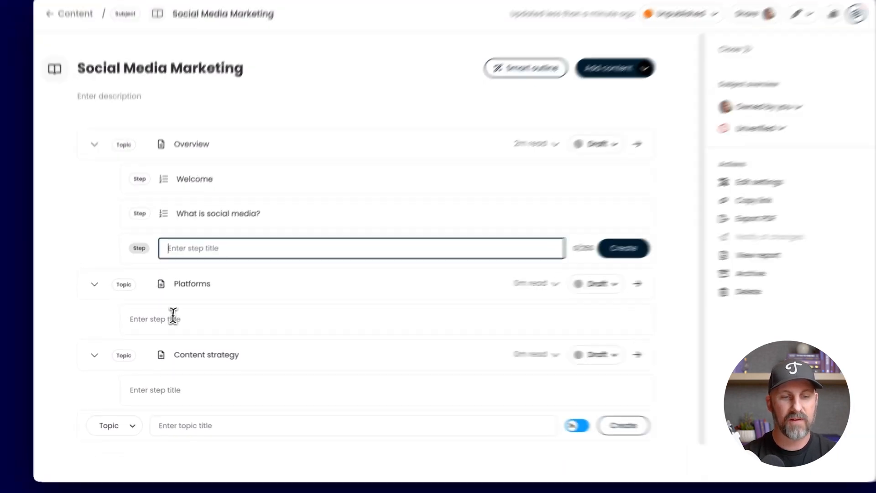
Add the steps "Facebook", "X" and "Instagram" under the Platforms topic
{"action": "left_click", "coordinate": [173, 314]}
{"action": "type", "text": "Face "}
{"action": "type", "text": "ook"}
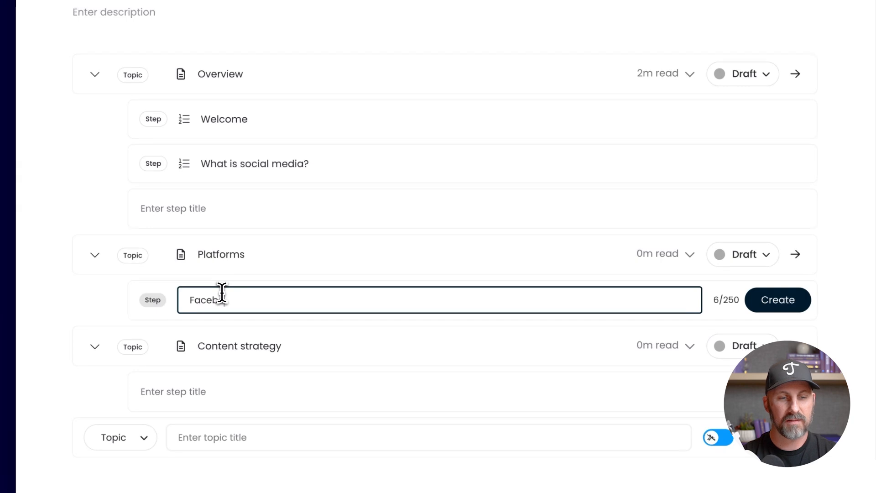
{"action": "key", "text": "Return"}
{"action": "type", "text": "X"}
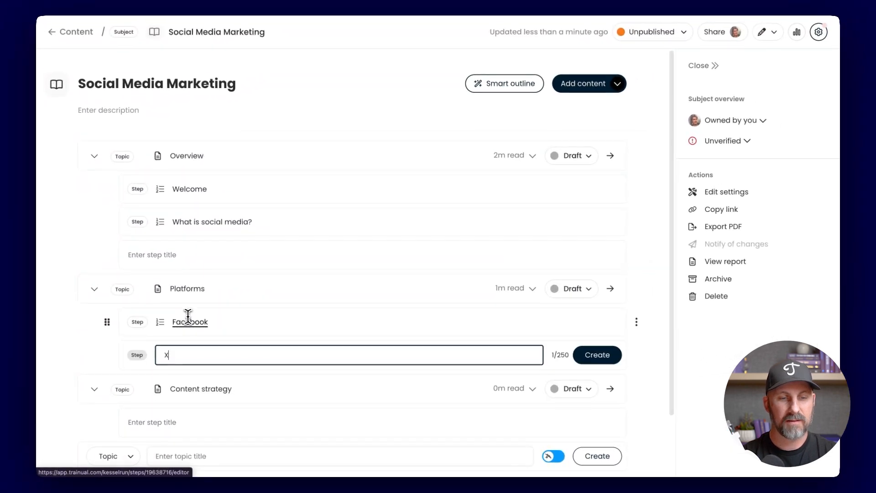
{"action": "key", "text": "Return"}
{"action": "type", "text": "Insta"}
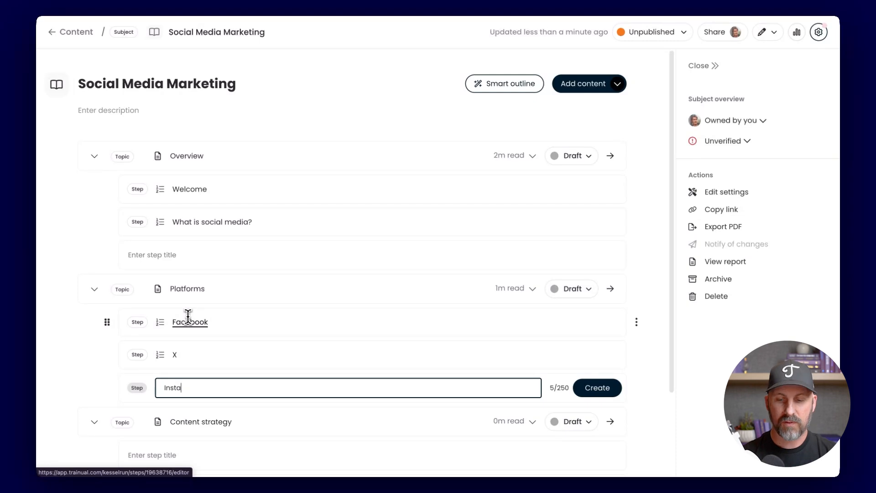
{"action": "key", "text": "Return"}
Use Smart outline to review the suggested "Analytics and Insights" topic, including its Data Tracking Tools description, and add it to the subject
{"action": "scroll", "coordinate": [214, 310], "scroll_direction": "down", "scroll_amount": 2}
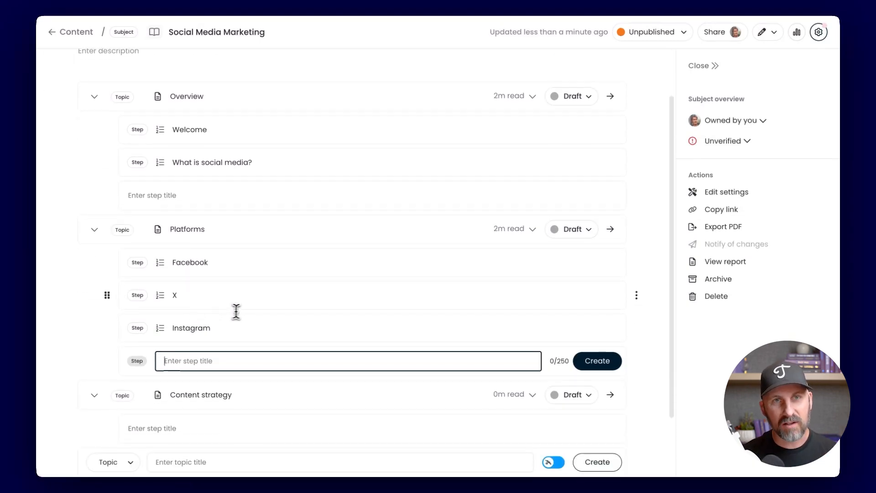
{"action": "scroll", "coordinate": [236, 311], "scroll_direction": "down", "scroll_amount": 2}
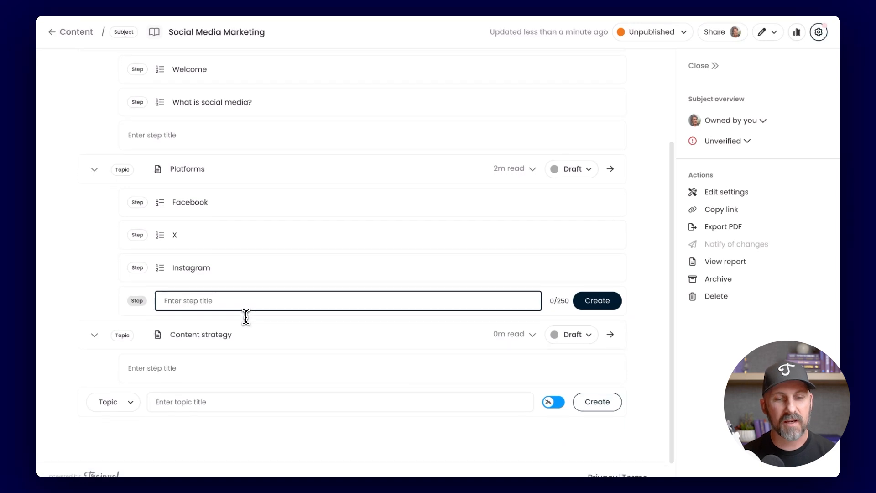
{"action": "scroll", "coordinate": [253, 317], "scroll_direction": "down", "scroll_amount": 1}
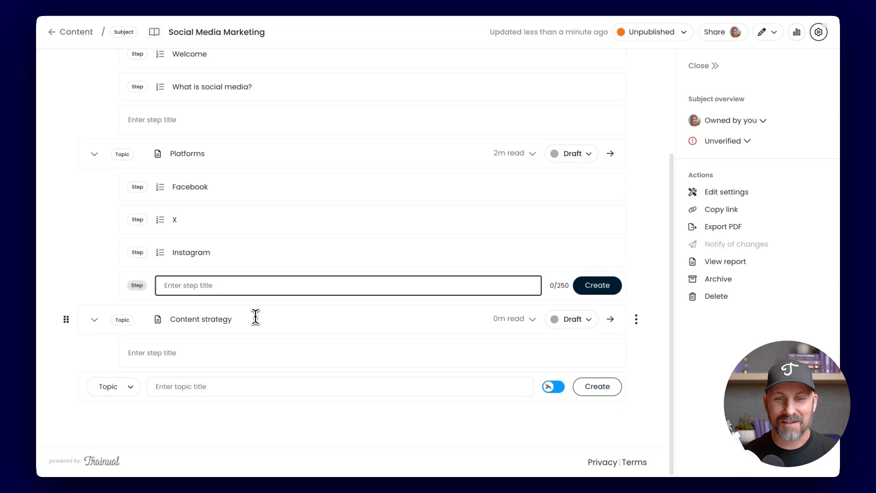
{"action": "scroll", "coordinate": [255, 316], "scroll_direction": "up", "scroll_amount": 3}
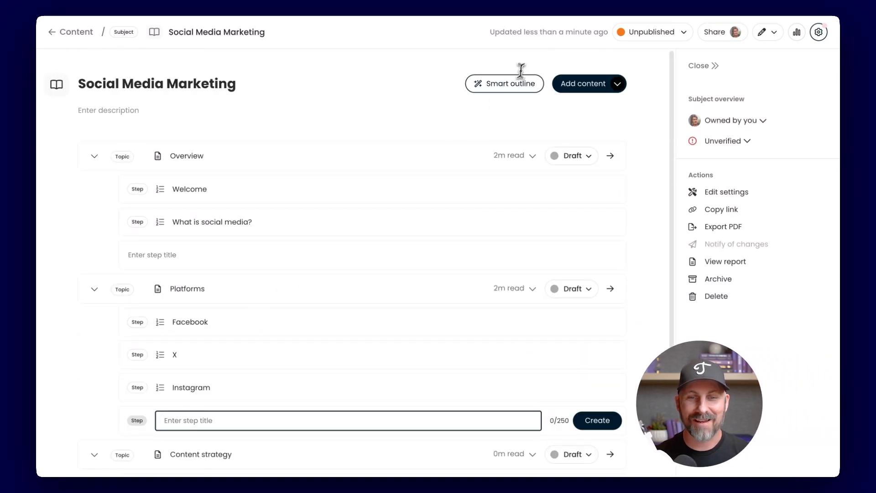
{"action": "left_click", "coordinate": [512, 84]}
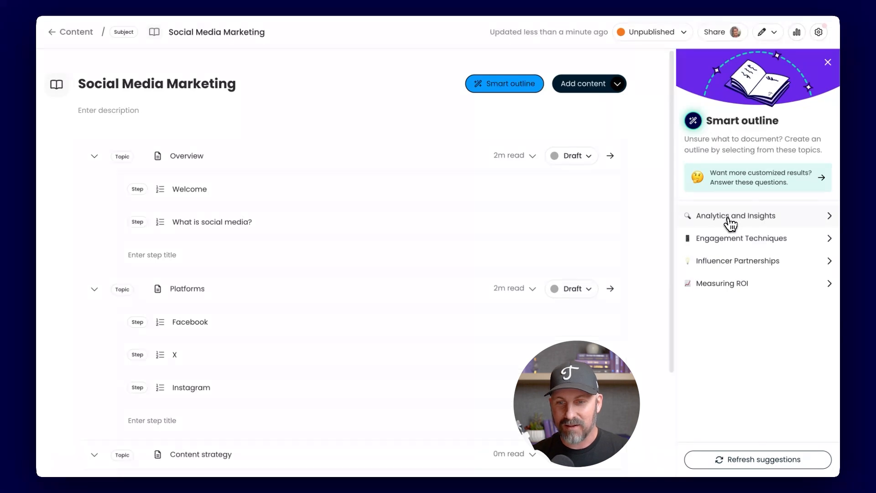
{"action": "left_click", "coordinate": [730, 218]}
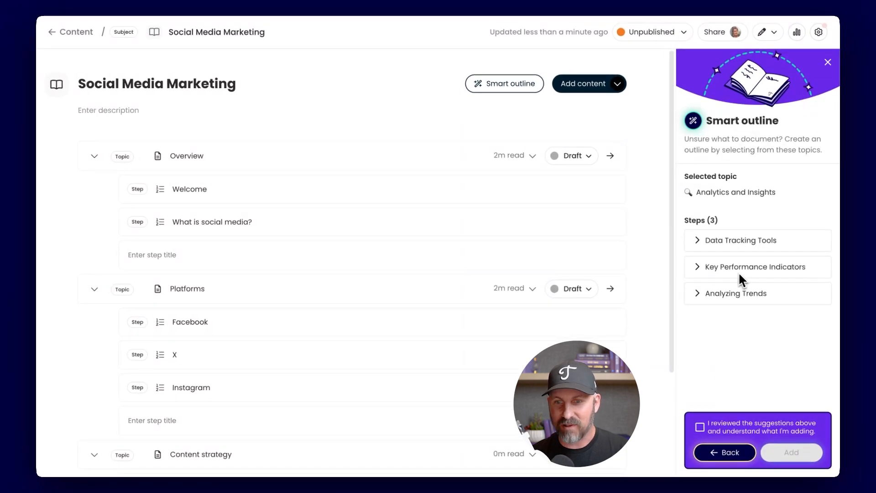
{"action": "left_click", "coordinate": [698, 240]}
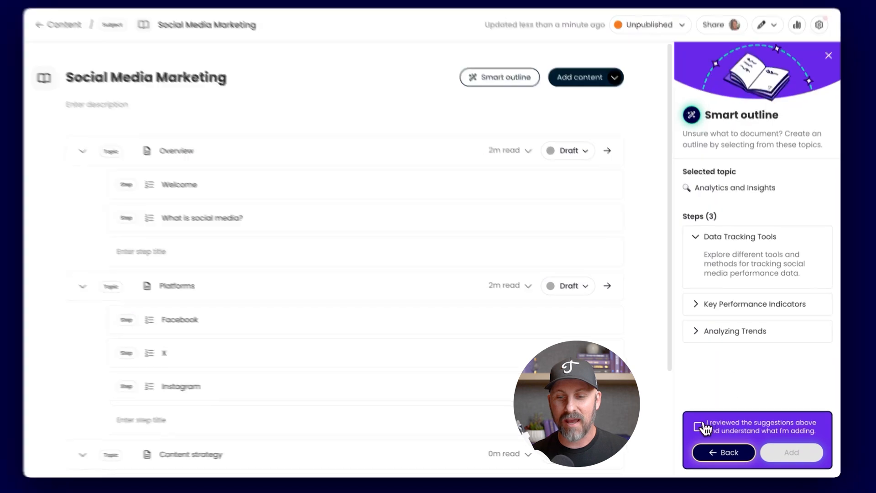
{"action": "left_click", "coordinate": [703, 427]}
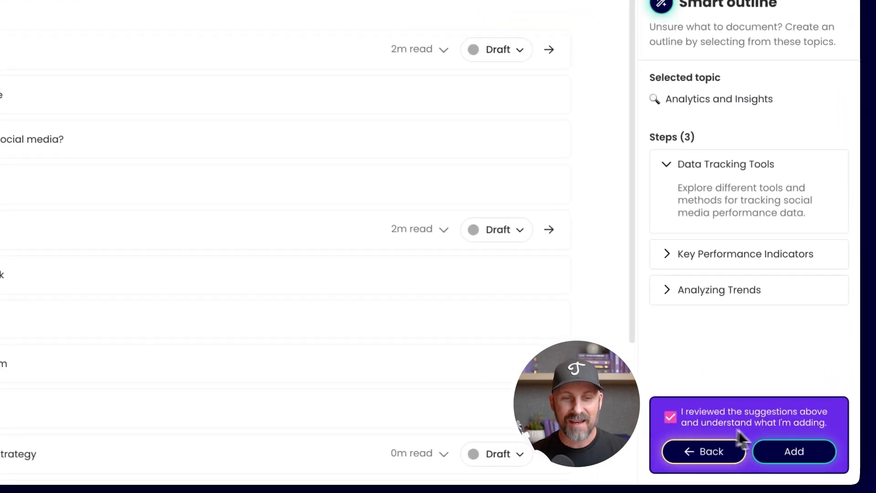
{"action": "left_click", "coordinate": [792, 453]}
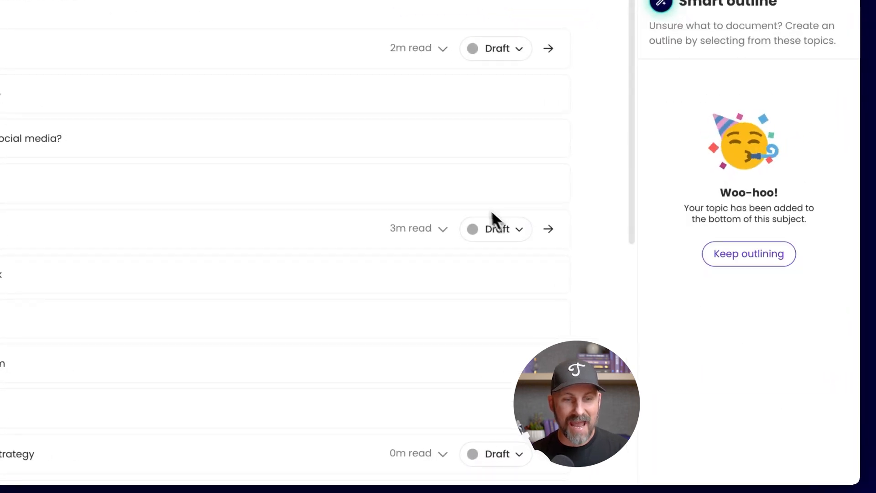
{"action": "scroll", "coordinate": [414, 180], "scroll_direction": "down", "scroll_amount": 6}
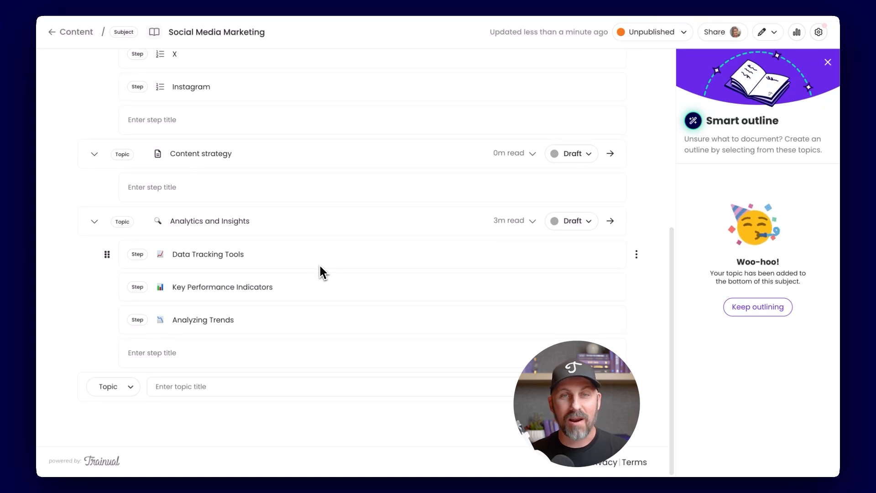
Continue outlining to view the remaining topic suggestions and the questions for customizing them, closing Smart outline without answering
{"action": "left_click", "coordinate": [758, 307]}
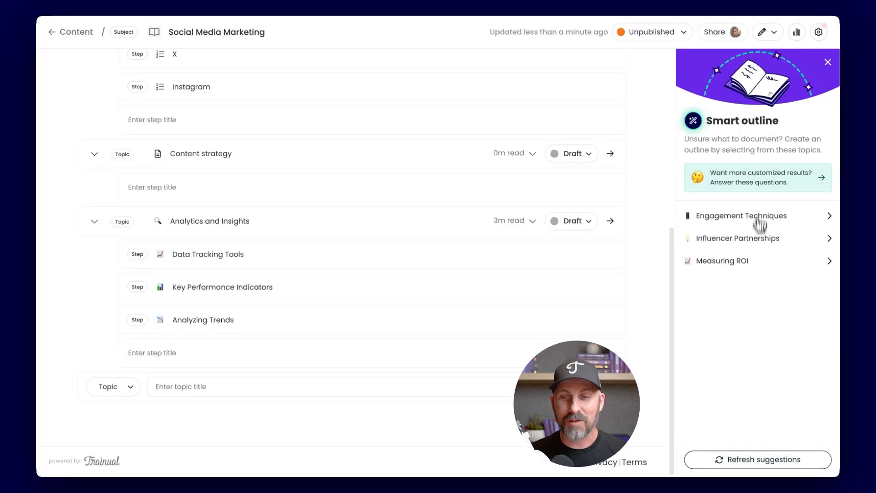
{"action": "left_click", "coordinate": [757, 184]}
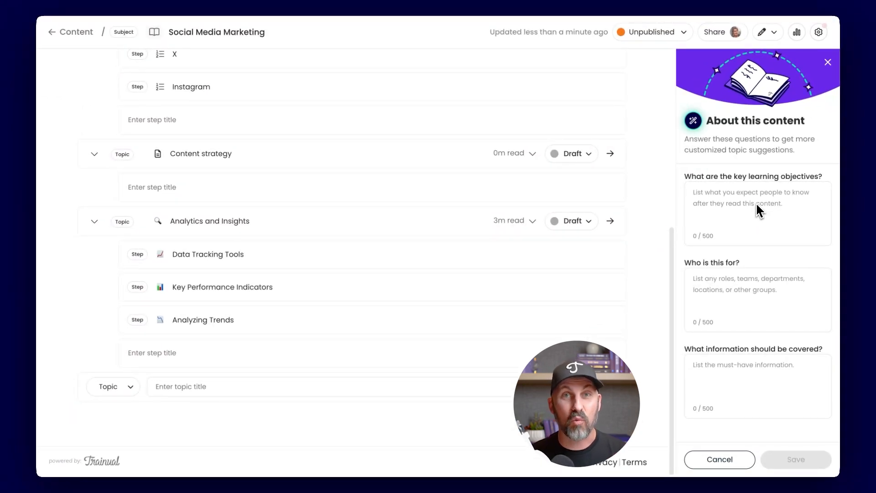
{"action": "left_click", "coordinate": [828, 62]}
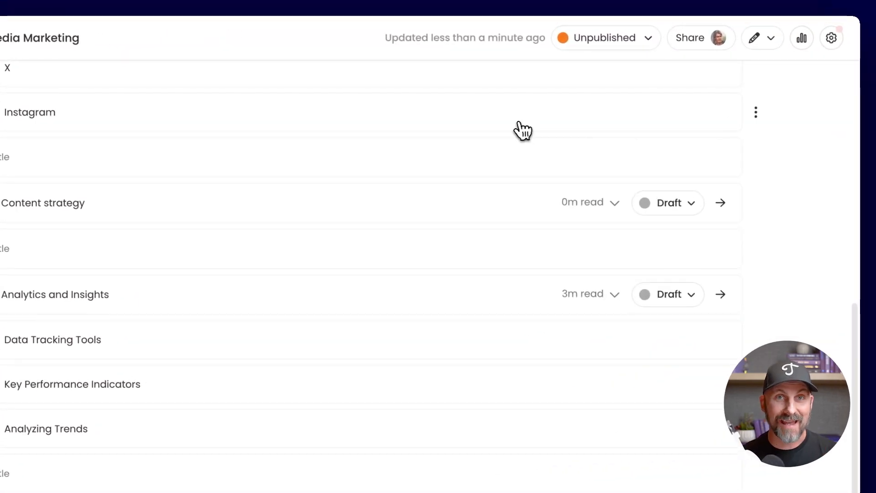
{"action": "scroll", "coordinate": [521, 131], "scroll_direction": "up", "scroll_amount": 6}
{"action": "scroll", "coordinate": [521, 131], "scroll_direction": "up", "scroll_amount": 3}
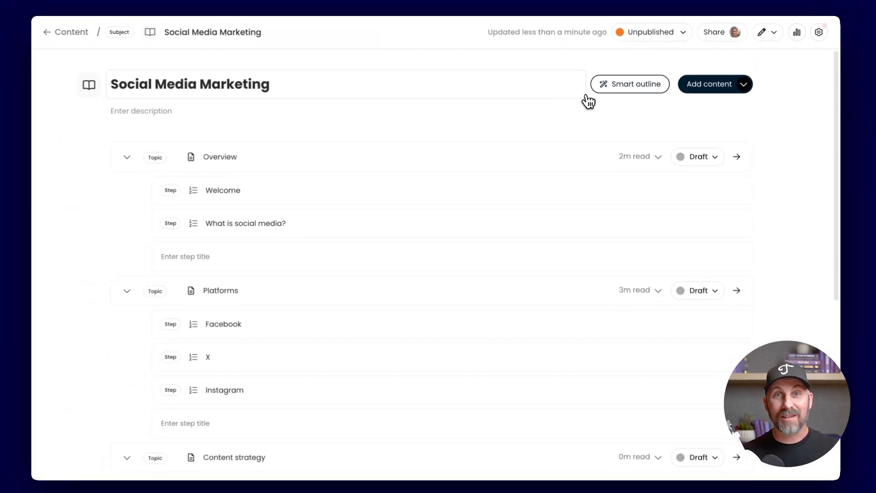